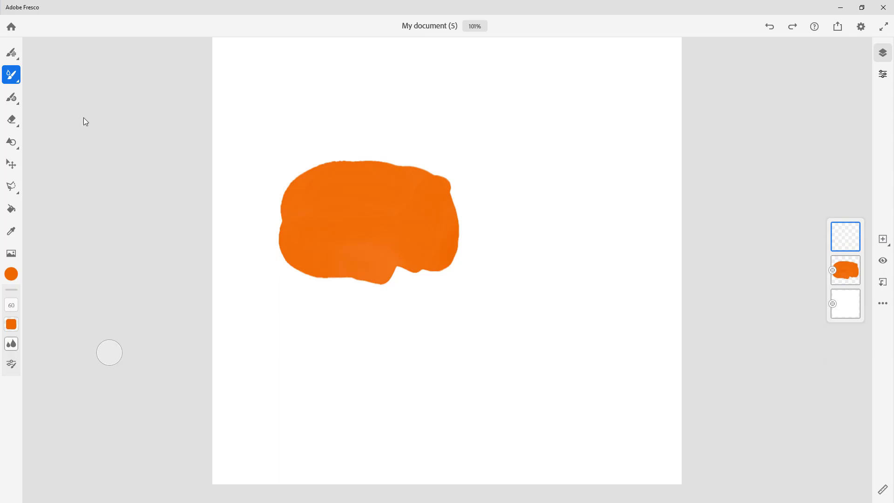
- Paint a black watercolour blob above the orange blob
click(12, 276)
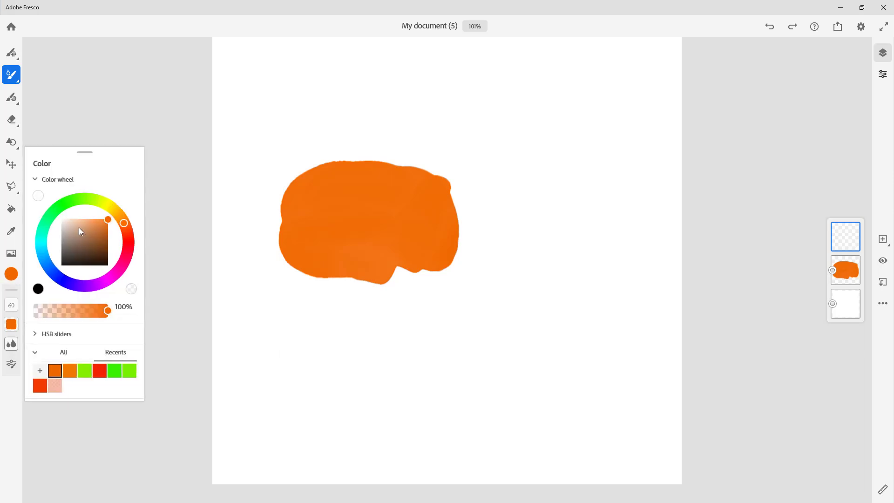
click(65, 261)
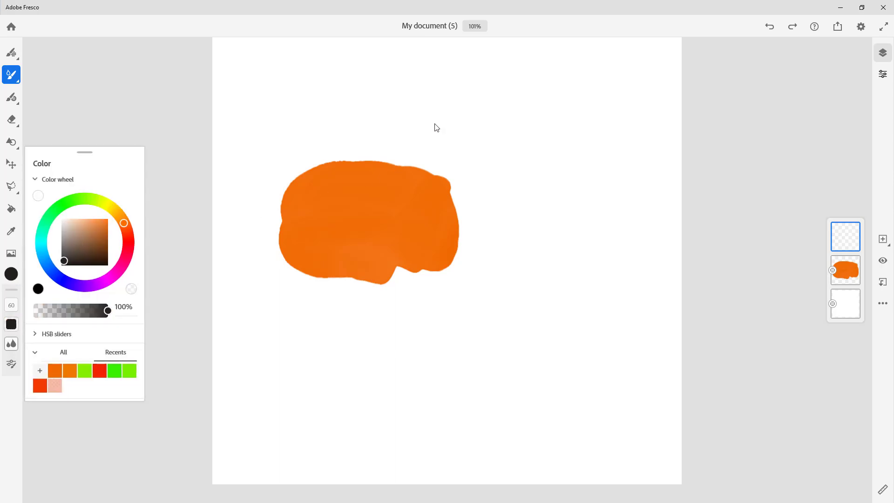
click(424, 111)
drag(423, 110, 428, 115)
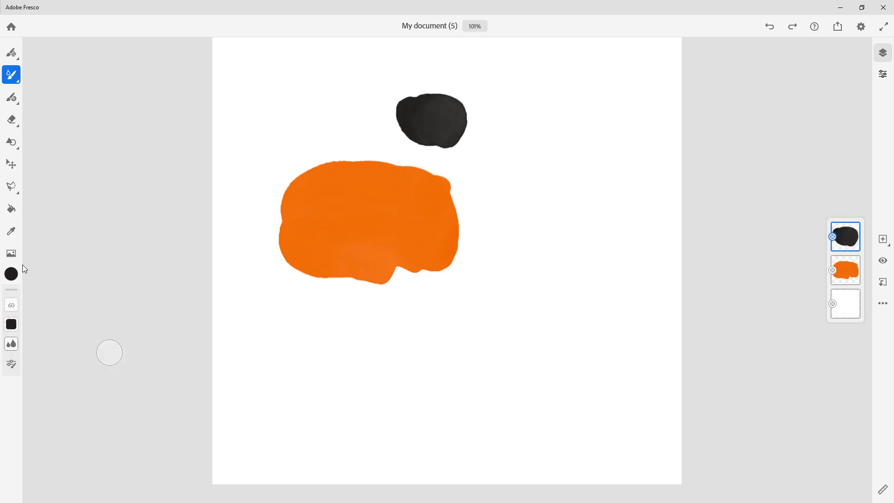
- Paint a faint white blob to the upper left of the black one
click(11, 275)
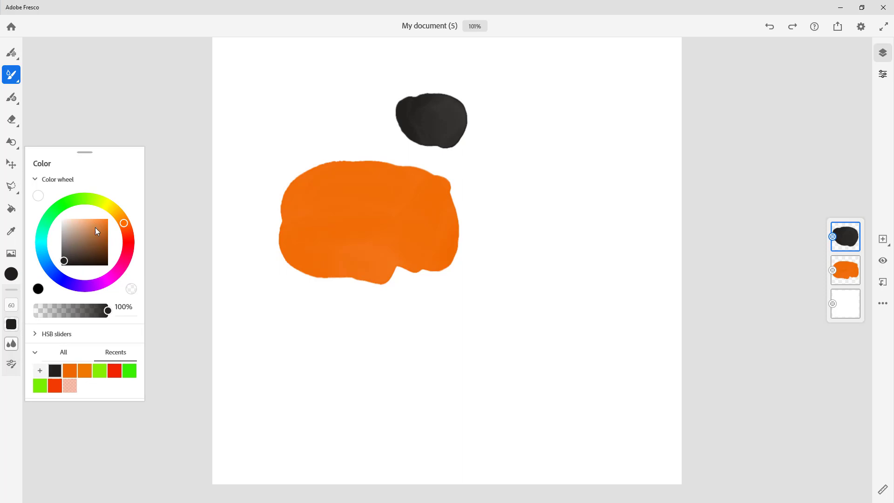
drag(61, 225, 61, 219)
click(299, 118)
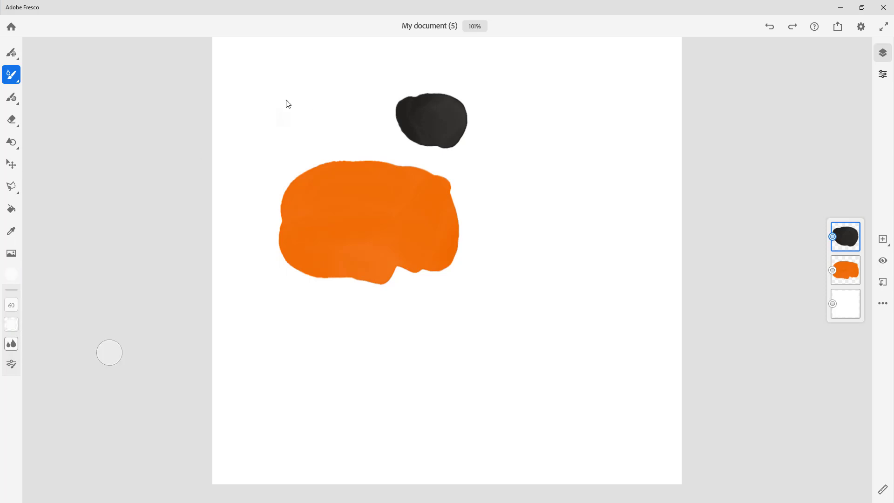
mouse_move(286, 102)
mouse_down()
mouse_move(287, 127)
mouse_move(278, 111)
mouse_move(298, 121)
mouse_move(283, 104)
mouse_move(283, 125)
mouse_move(291, 126)
mouse_move(274, 128)
mouse_move(296, 126)
mouse_up()
- Blend reddish and pink strokes into the black blob's left edge
click(10, 276)
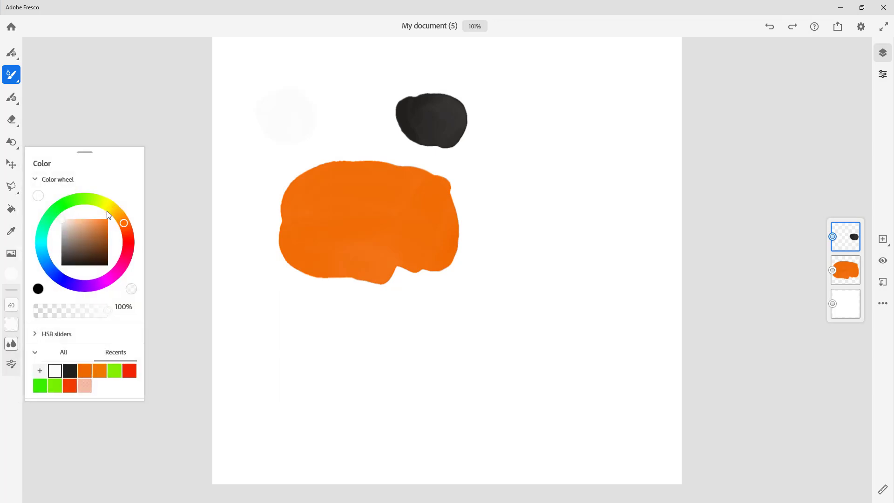
click(131, 258)
mouse_move(387, 128)
mouse_down()
mouse_move(399, 106)
mouse_move(379, 121)
mouse_up()
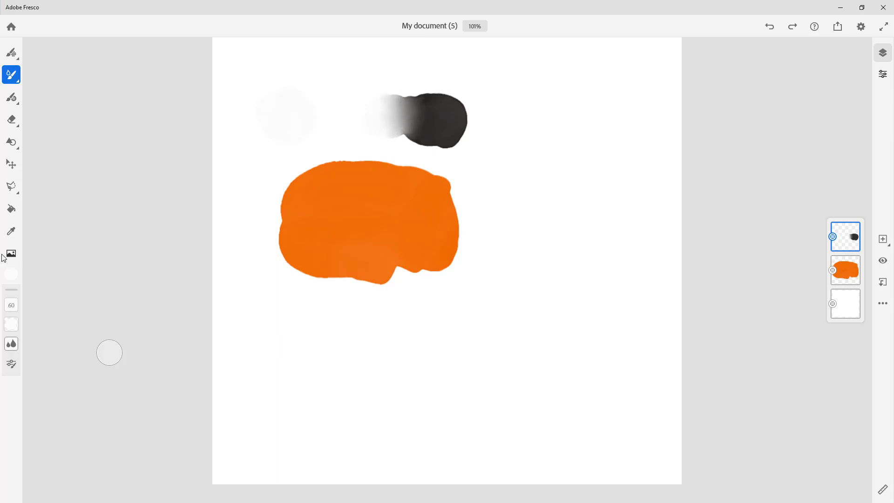
click(11, 275)
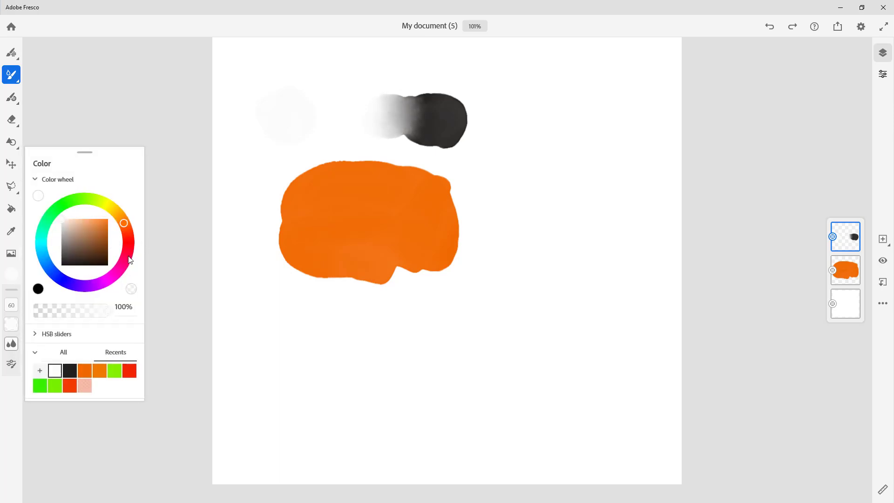
click(100, 222)
mouse_move(412, 116)
mouse_down()
mouse_move(372, 115)
mouse_move(376, 124)
mouse_move(389, 105)
mouse_move(371, 107)
mouse_move(377, 131)
mouse_move(384, 113)
mouse_up()
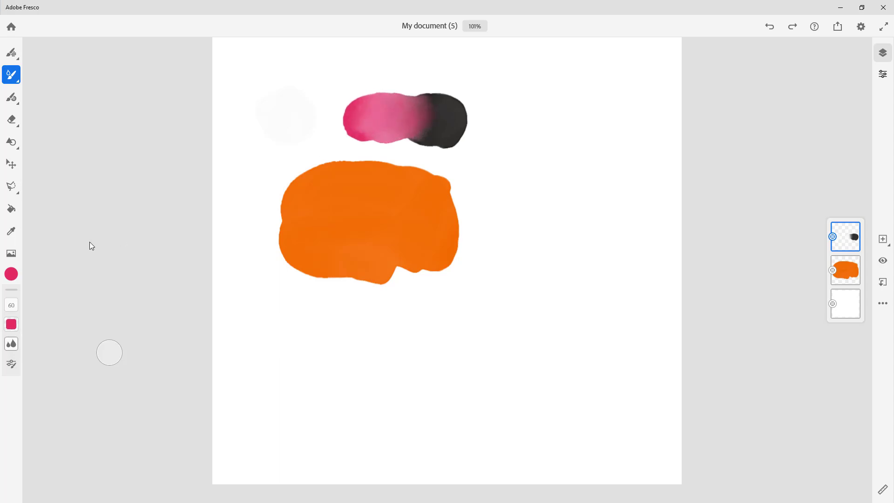
- Paint yellow between the white and pink areas to complete the strip
click(10, 277)
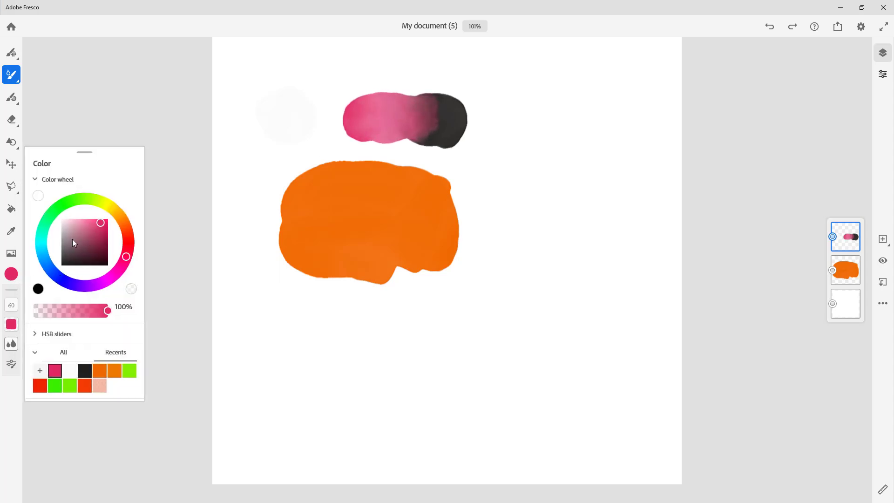
drag(122, 230, 113, 188)
mouse_move(312, 117)
mouse_down()
mouse_move(305, 136)
mouse_move(357, 108)
mouse_move(312, 121)
mouse_up()
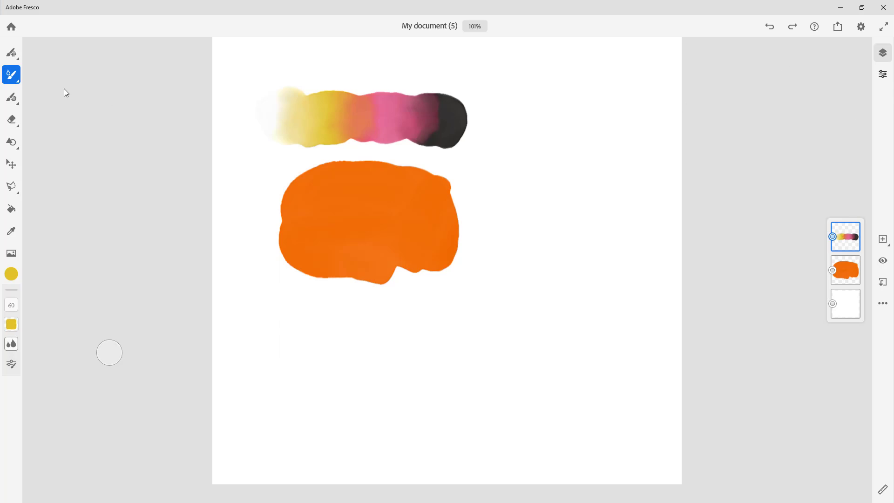
- Nudge the colour strip right, then paint yellow beside the orange blob on its layer
click(11, 164)
mouse_move(400, 135)
mouse_down()
mouse_move(399, 217)
mouse_move(471, 202)
mouse_move(476, 216)
mouse_move(336, 180)
mouse_move(455, 216)
mouse_move(443, 206)
mouse_move(392, 228)
mouse_move(438, 169)
mouse_move(500, 215)
mouse_move(417, 193)
mouse_move(428, 198)
mouse_move(344, 203)
mouse_move(413, 225)
mouse_move(322, 199)
mouse_move(373, 193)
mouse_move(404, 211)
mouse_move(385, 204)
mouse_move(382, 118)
mouse_move(437, 231)
mouse_move(369, 124)
mouse_move(409, 110)
mouse_up()
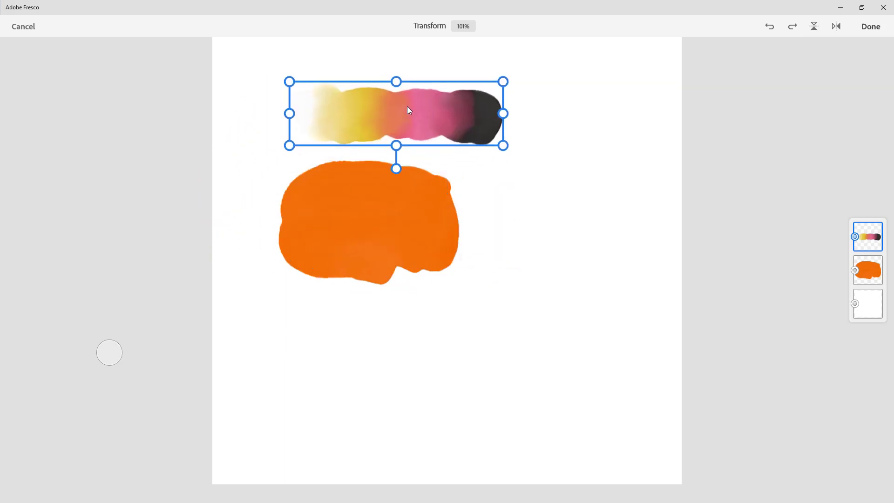
click(877, 269)
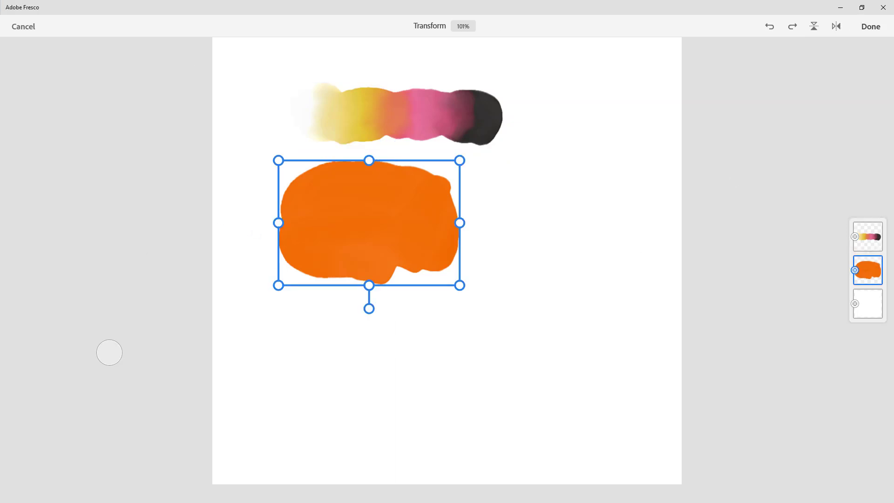
click(867, 27)
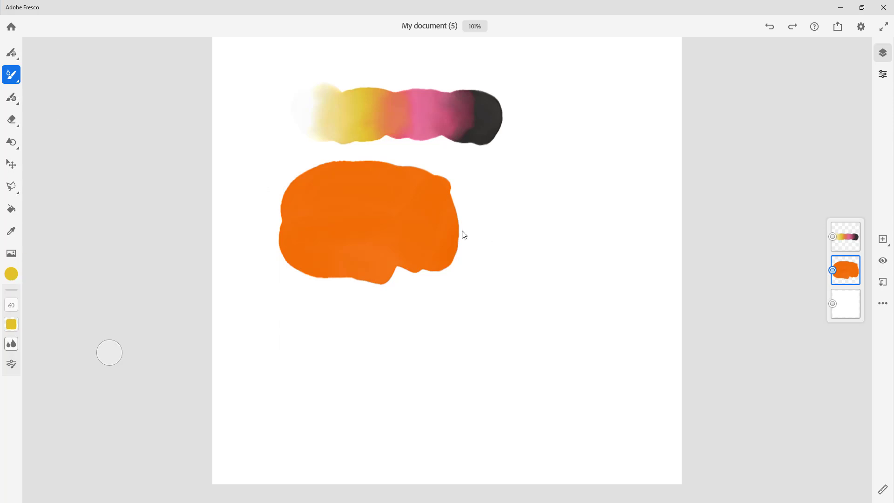
mouse_move(431, 205)
mouse_down()
mouse_move(485, 267)
mouse_move(498, 206)
mouse_move(463, 186)
mouse_move(441, 221)
mouse_move(516, 239)
mouse_move(491, 268)
mouse_move(568, 215)
mouse_move(506, 227)
mouse_move(521, 248)
mouse_move(547, 196)
mouse_up()
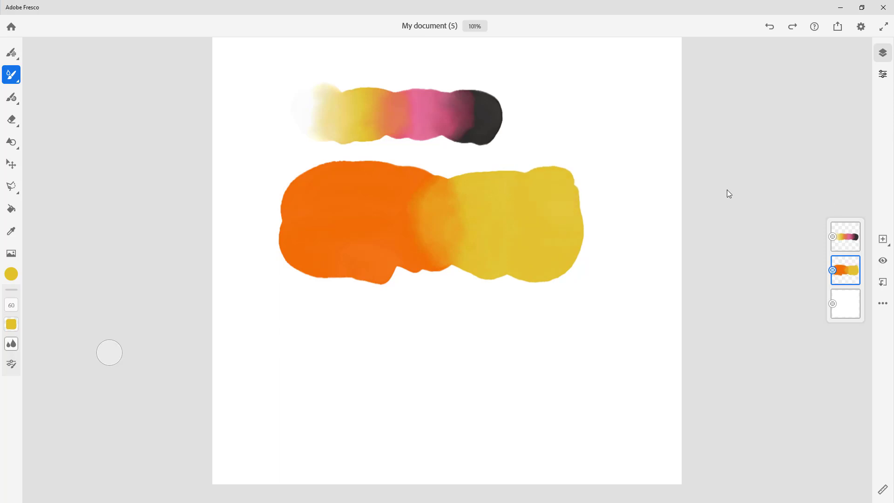
- Switch back to the colour strip layer
click(848, 237)
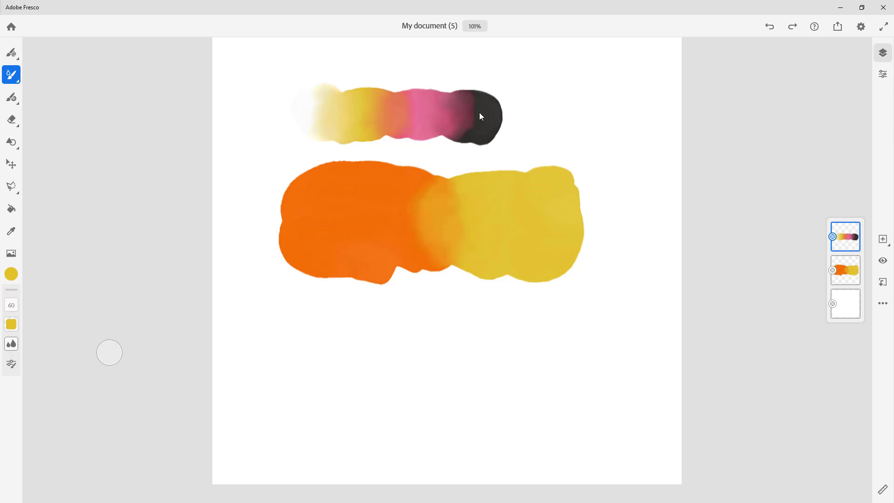
- Transform the colour strip down and right onto the orange-yellow blob's top edge
click(12, 164)
mouse_move(419, 137)
mouse_down()
mouse_move(454, 135)
mouse_move(464, 179)
mouse_up()
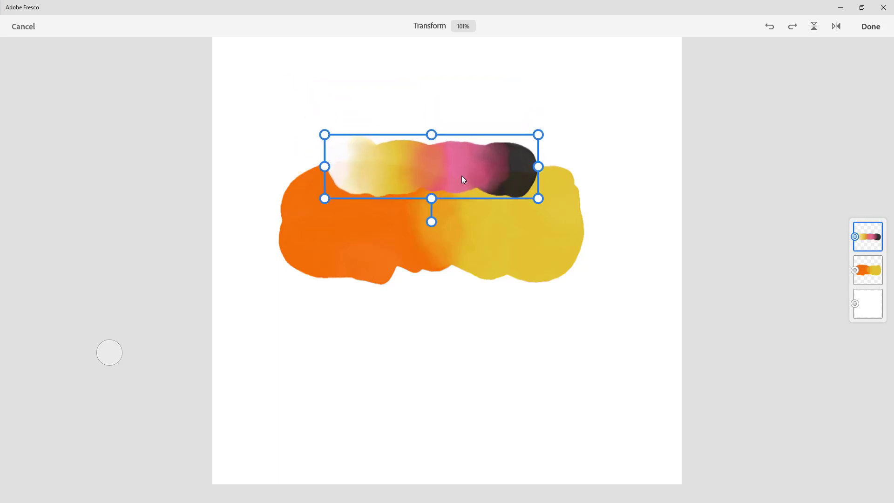
click(883, 31)
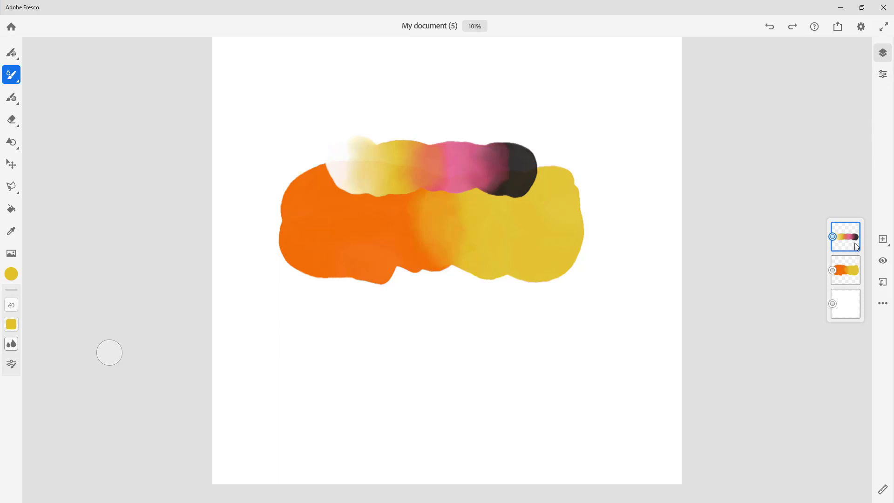
- Set the strip layer's blend mode to Darken, undoing a stray yellow dab
click(882, 74)
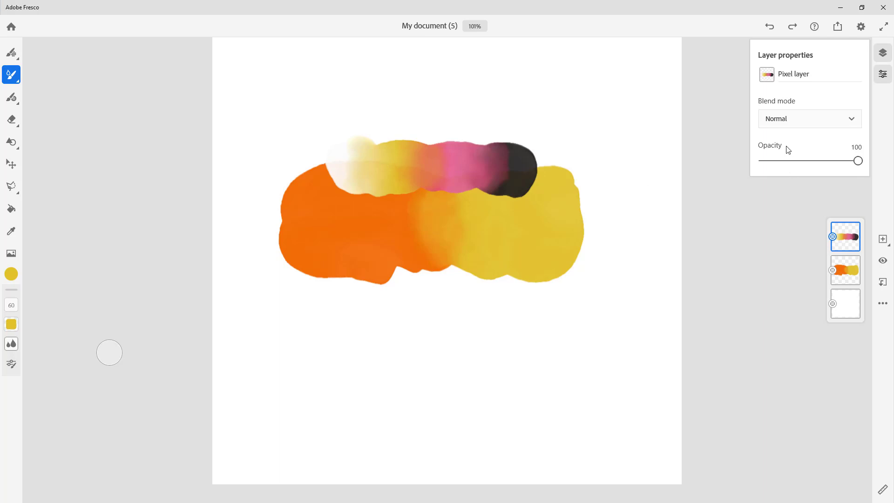
click(823, 122)
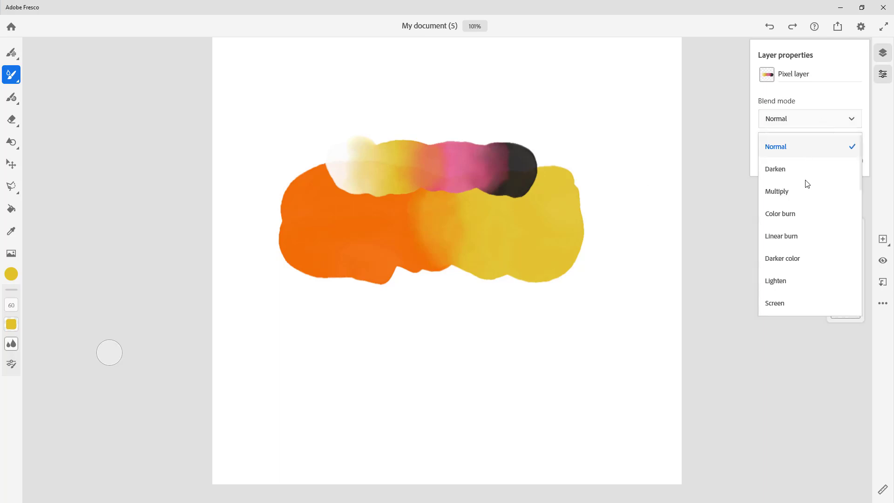
scroll(805, 177, down, 2)
scroll(810, 182, down, 5)
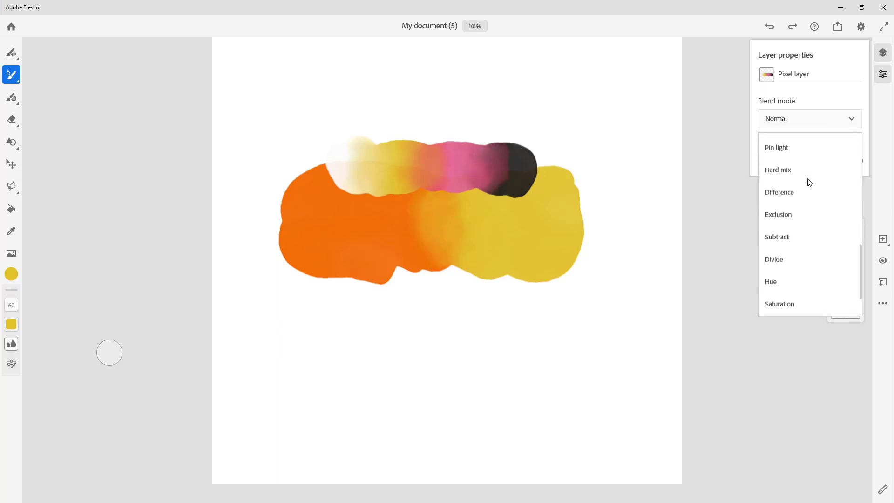
scroll(801, 222, up, 8)
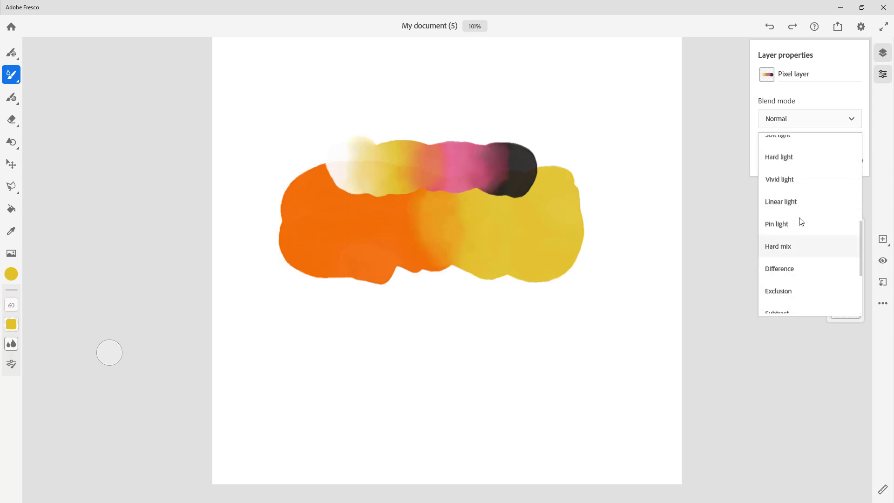
click(776, 171)
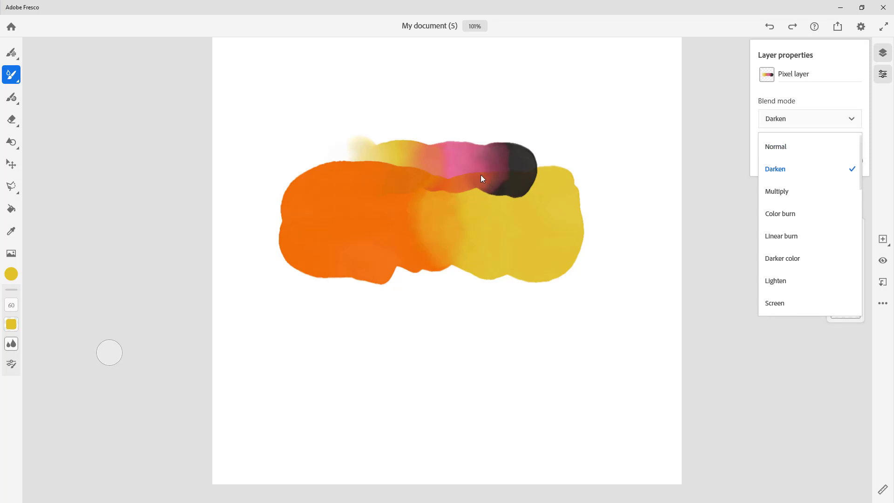
click(507, 163)
drag(505, 178, 510, 163)
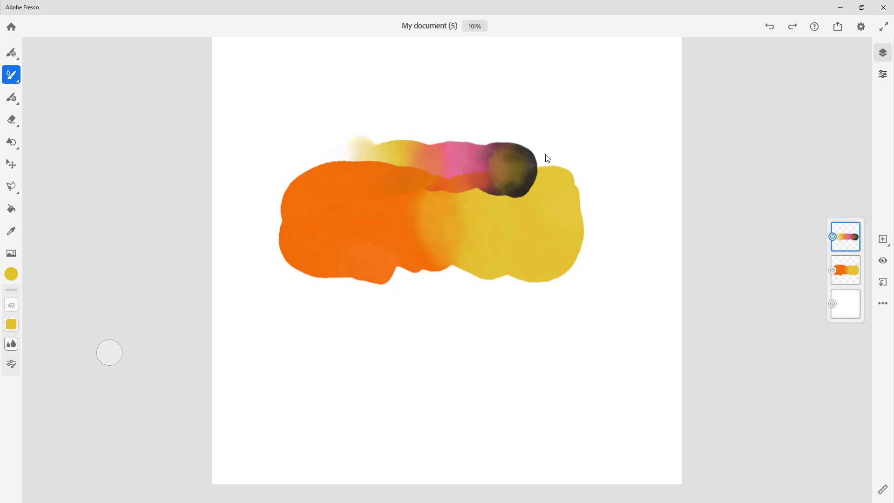
key(ctrl+z)
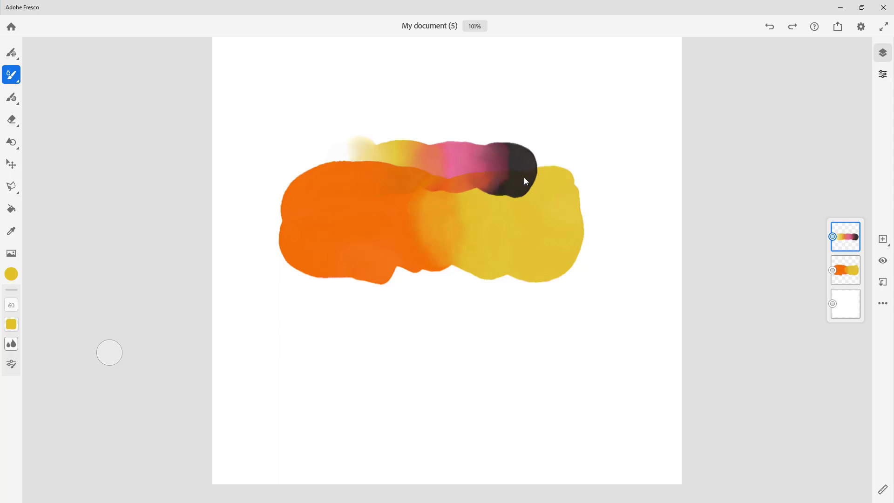
- Switch the strip's blend mode to Multiply, then to Color burn
click(884, 75)
click(806, 114)
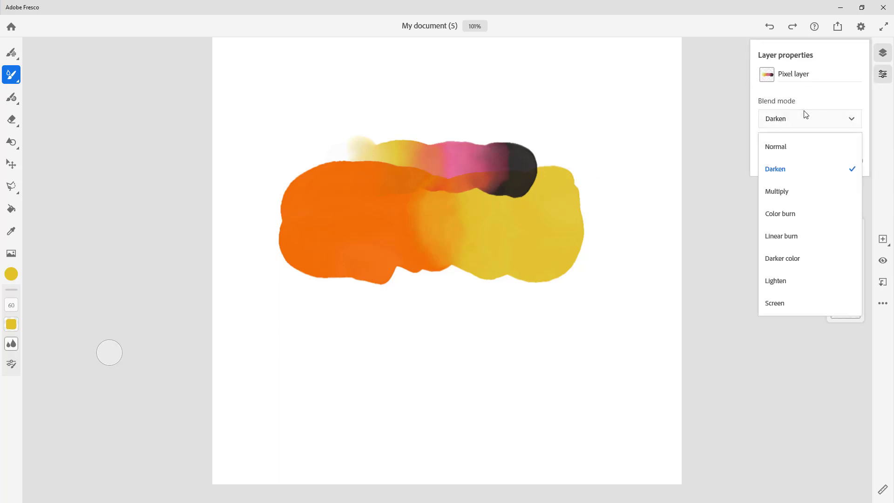
click(779, 194)
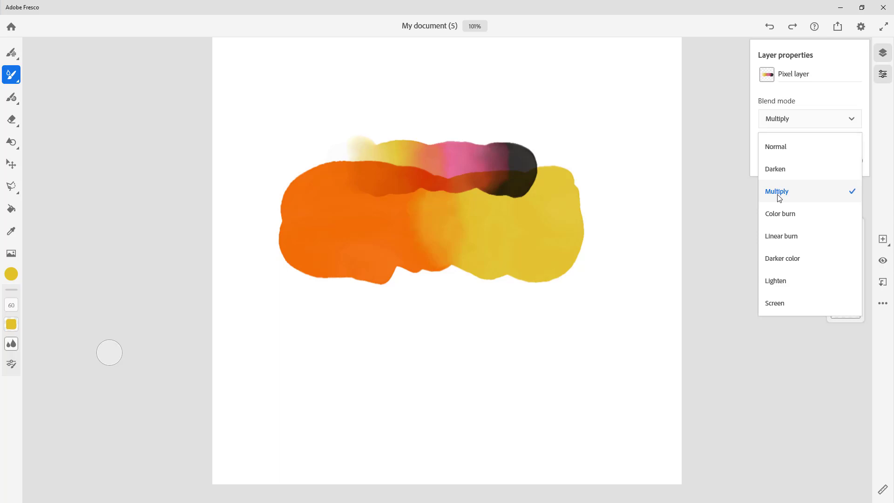
click(794, 222)
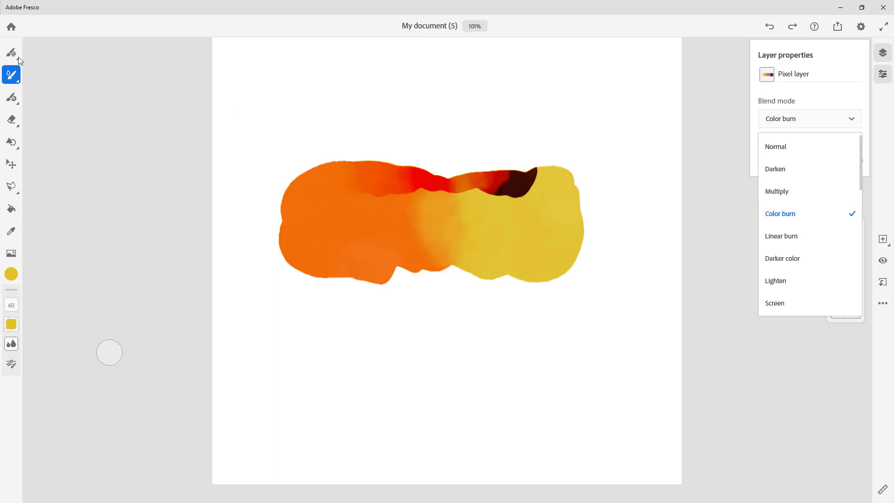
- Transform the burned colour strip slightly down-right along the blob's upper edge
click(15, 165)
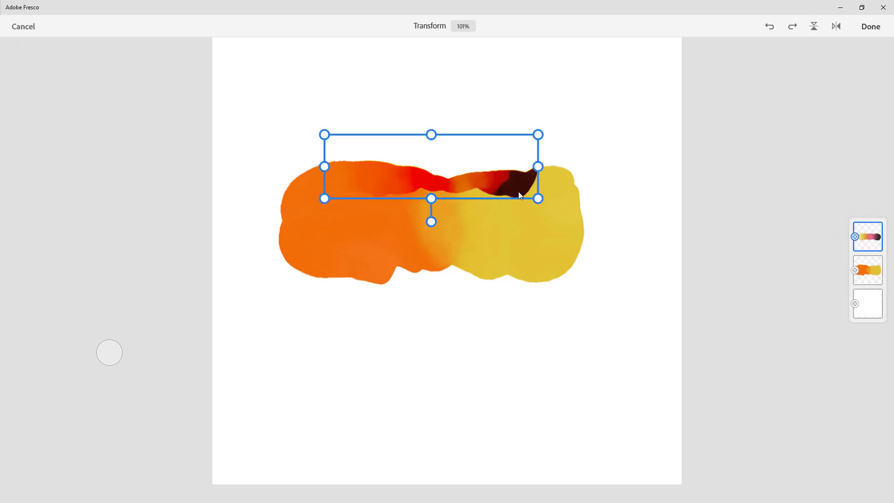
mouse_move(519, 189)
mouse_down()
mouse_move(488, 225)
mouse_move(534, 248)
mouse_move(542, 206)
mouse_move(461, 234)
mouse_move(533, 242)
mouse_move(538, 203)
mouse_move(538, 238)
mouse_move(520, 214)
mouse_move(527, 138)
mouse_move(517, 158)
mouse_move(513, 131)
mouse_move(499, 129)
mouse_move(529, 228)
mouse_move(374, 211)
mouse_move(530, 231)
mouse_move(527, 181)
mouse_move(527, 198)
mouse_up()
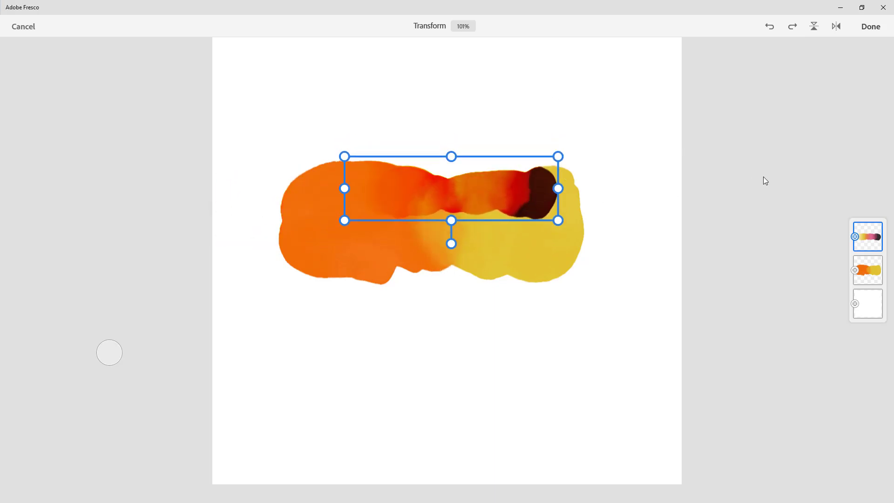
click(871, 26)
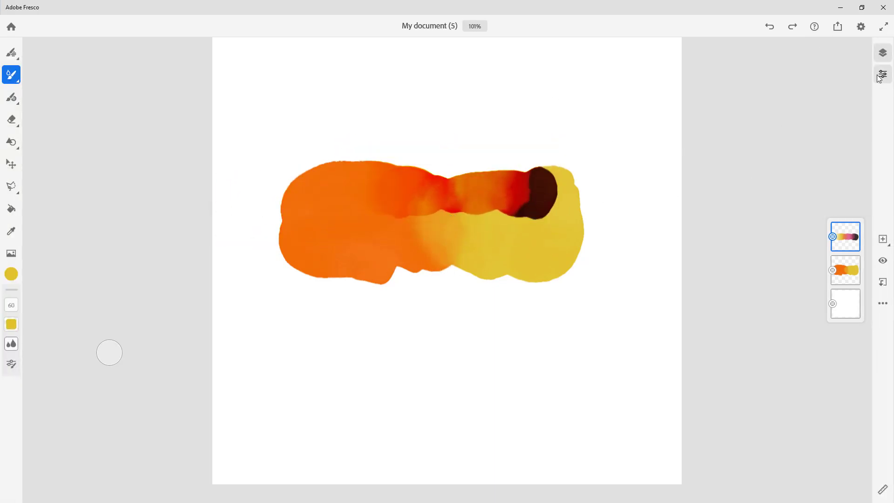
- Try Linear burn and Darker color on the strip layer, settling on Lighten
click(879, 78)
click(835, 120)
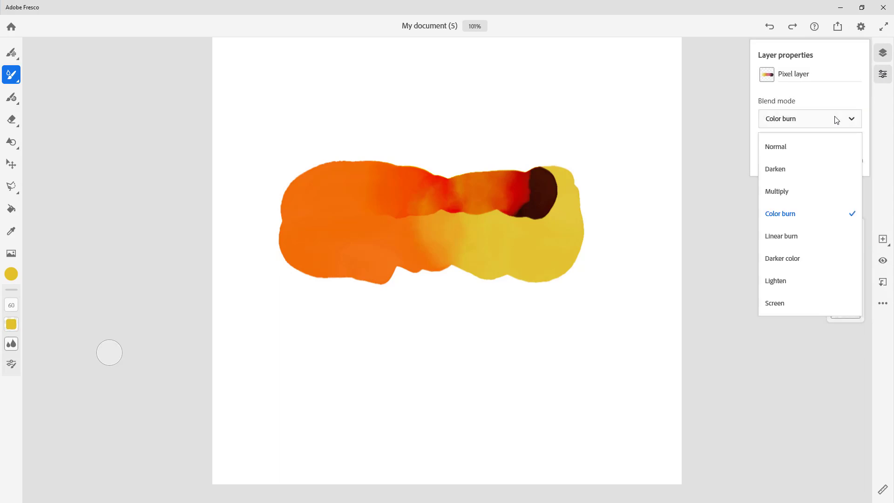
click(777, 241)
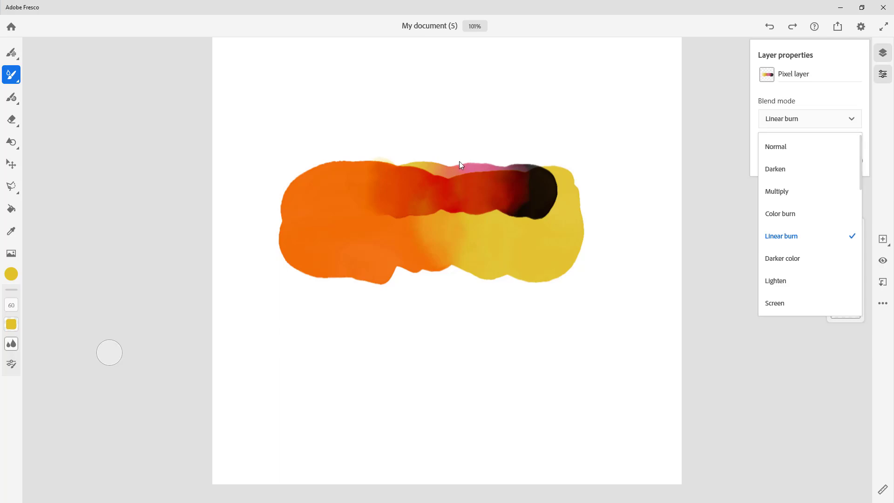
click(802, 259)
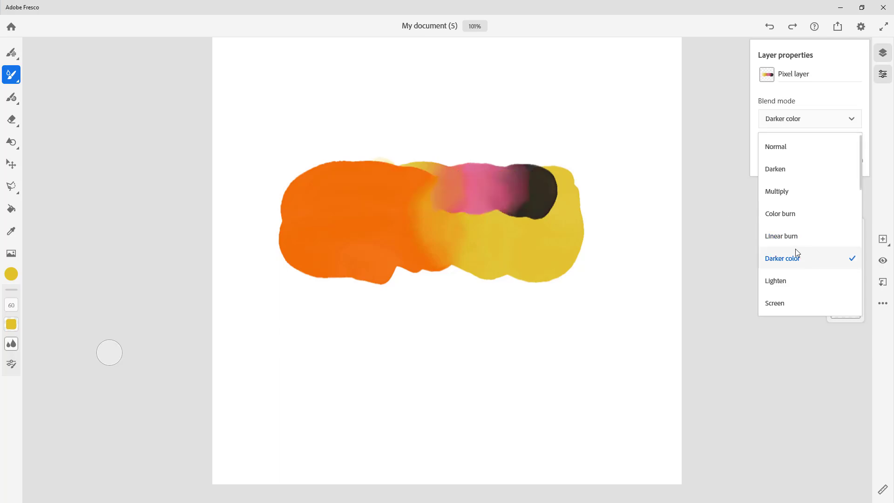
scroll(787, 220, down, 2)
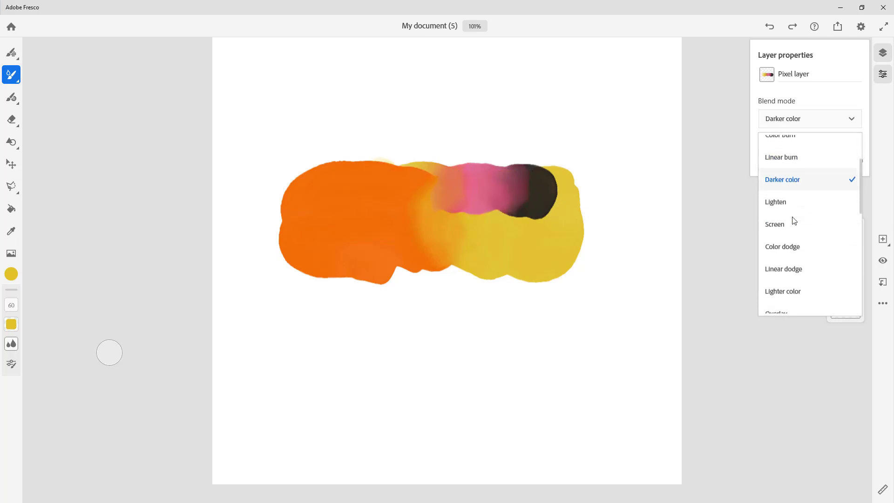
click(785, 202)
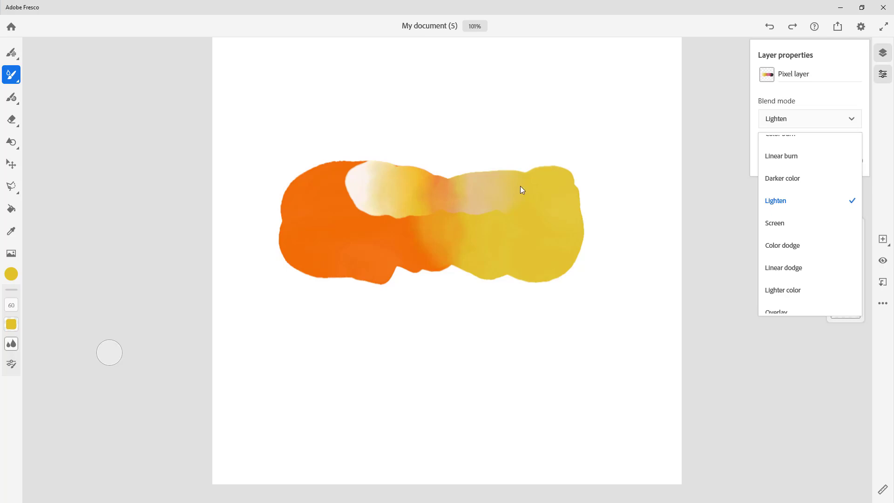
- Try Screen, Color dodge, Linear dodge and Lighter color, ending on Overlay
click(796, 232)
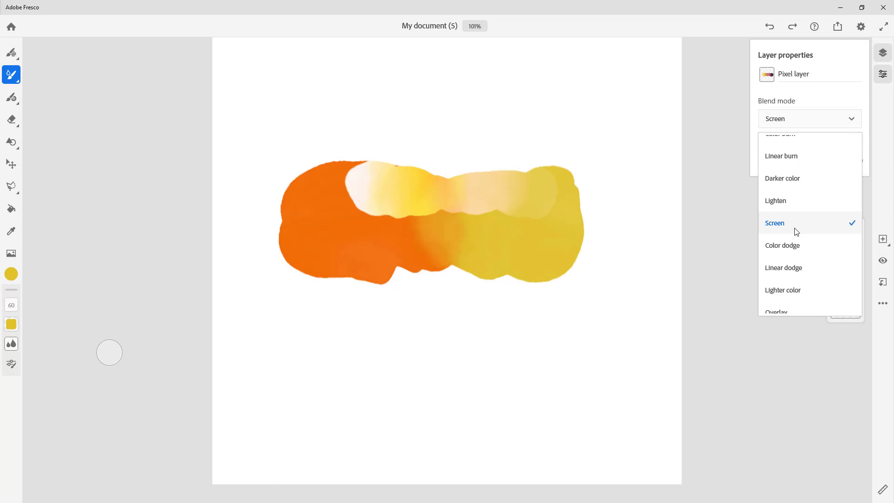
scroll(795, 228, down, 2)
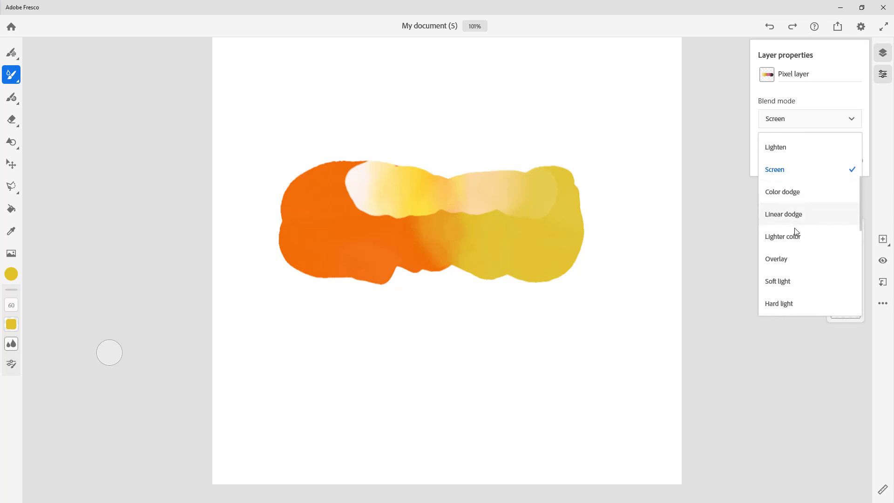
click(797, 197)
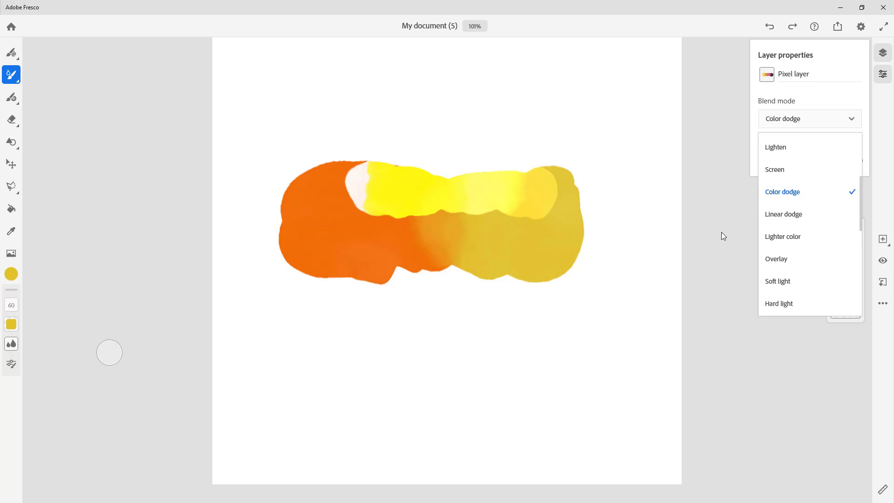
click(781, 216)
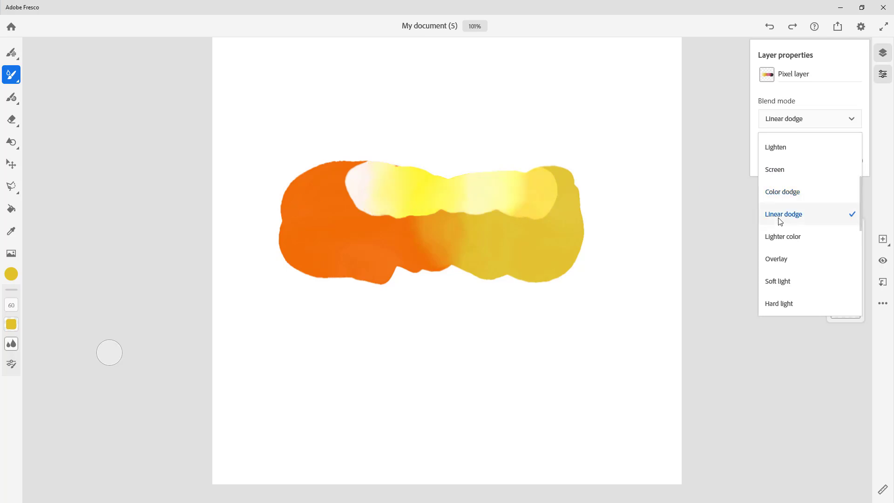
click(785, 238)
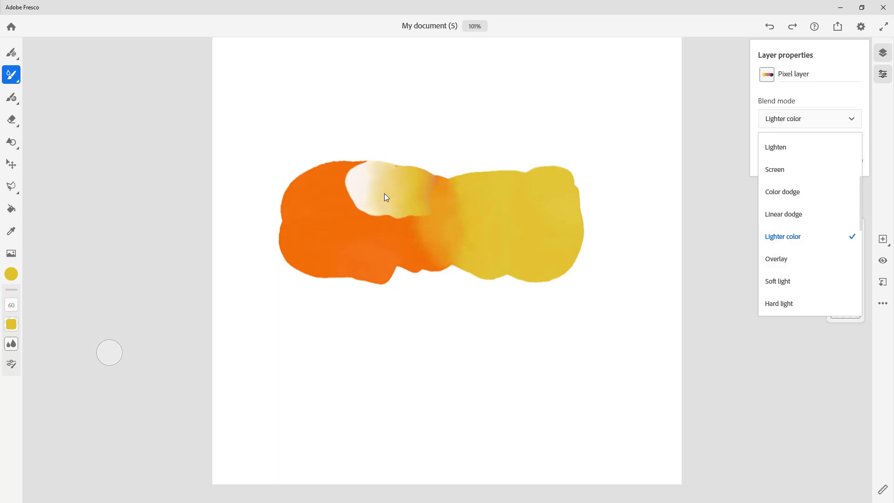
click(793, 260)
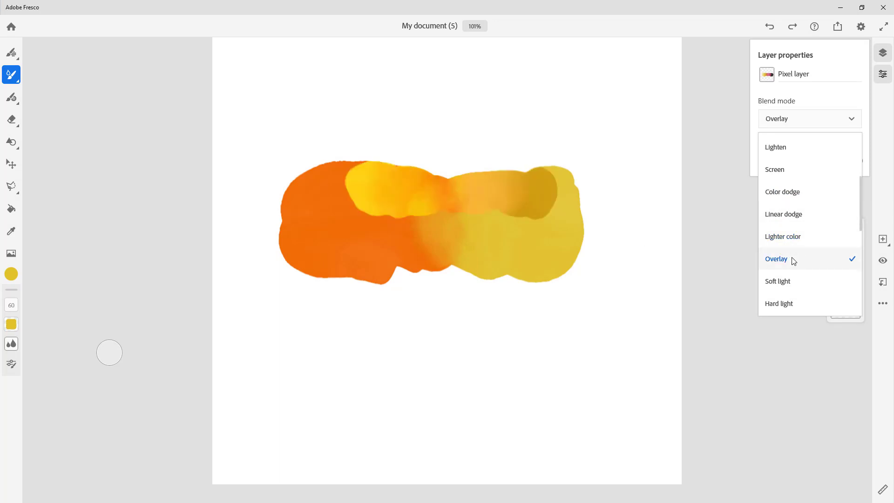
- Try Soft light, Hard light, Vivid light, Linear light and Pin light, ending on Hard mix
scroll(809, 253, down, 2)
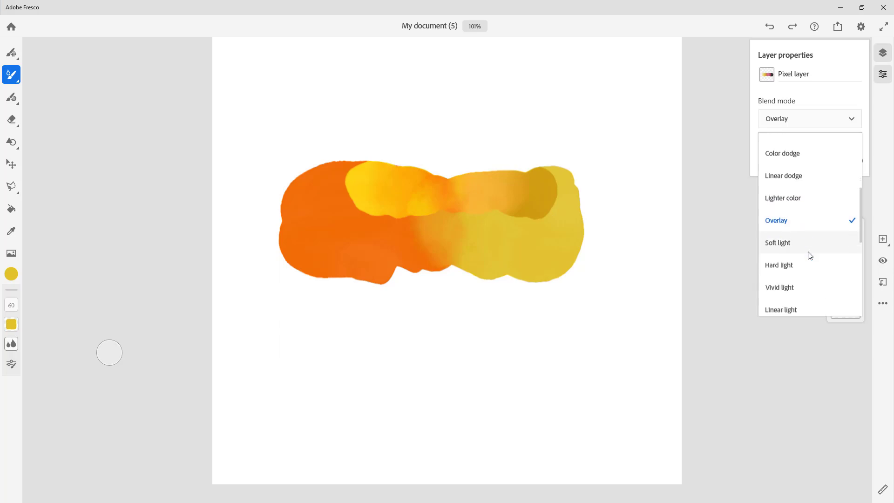
click(798, 231)
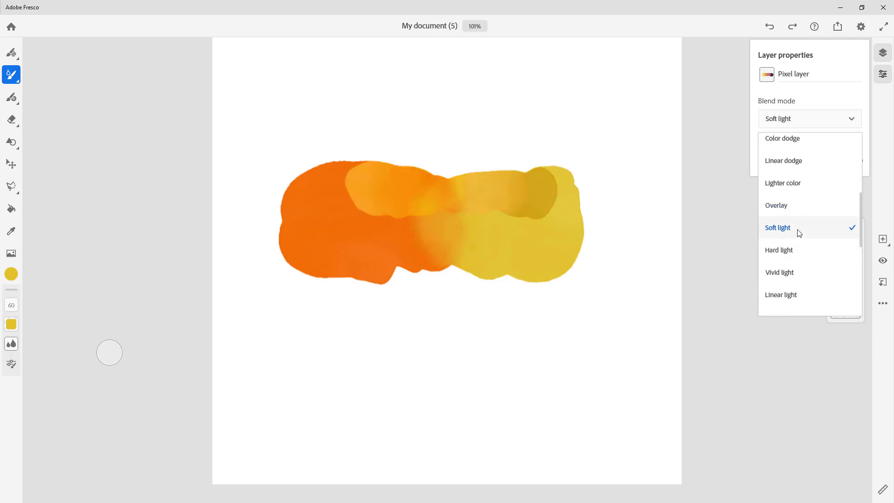
click(792, 254)
scroll(811, 249, down, 1)
scroll(809, 249, down, 3)
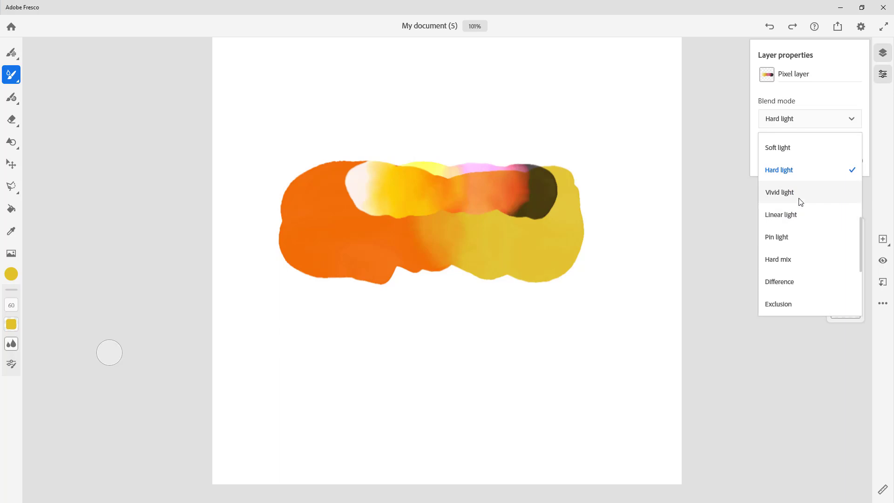
click(800, 201)
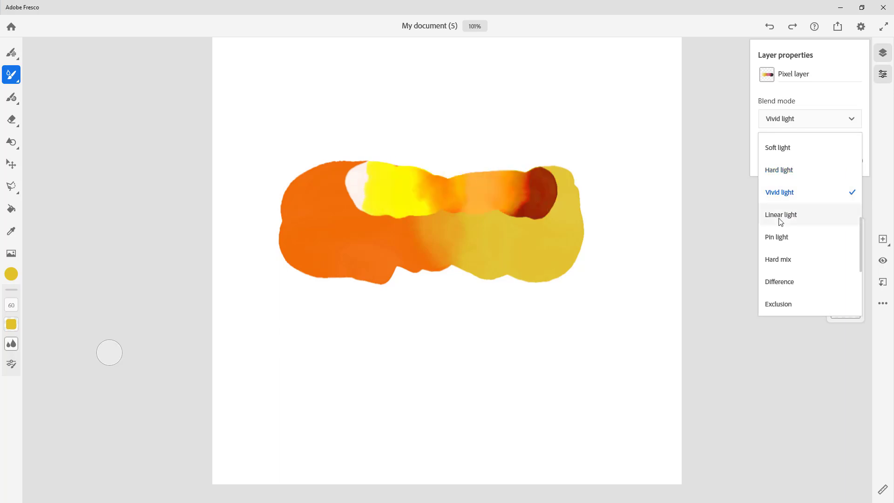
click(781, 215)
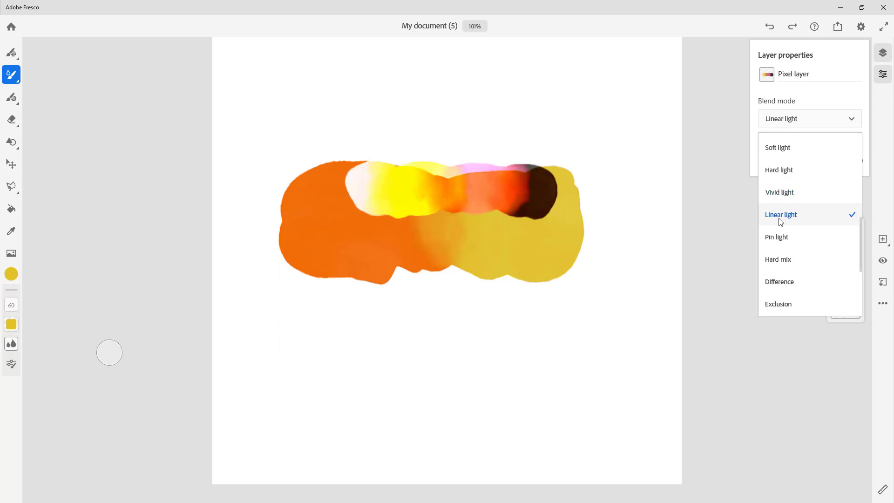
click(784, 240)
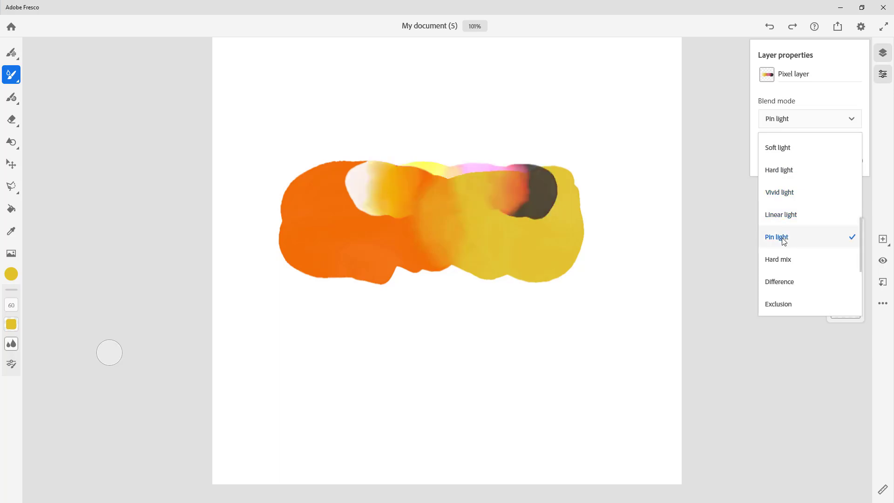
click(782, 260)
scroll(785, 260, down, 1)
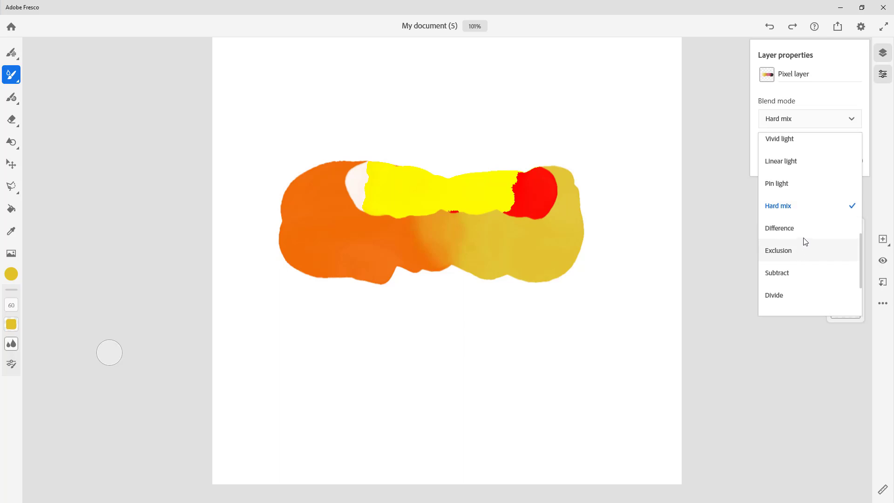
- Try the Difference, Exclusion, Subtract and Divide blend modes on the strip
click(804, 238)
scroll(804, 238, down, 1)
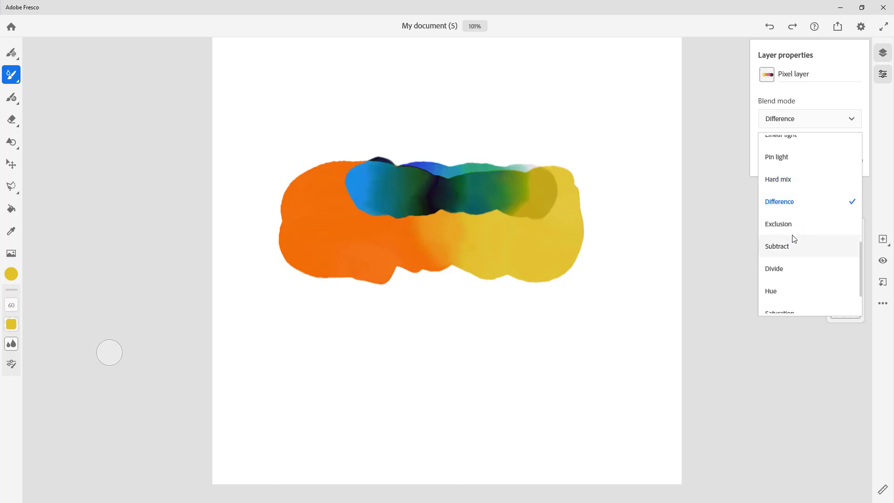
click(787, 225)
click(790, 247)
scroll(790, 250, down, 1)
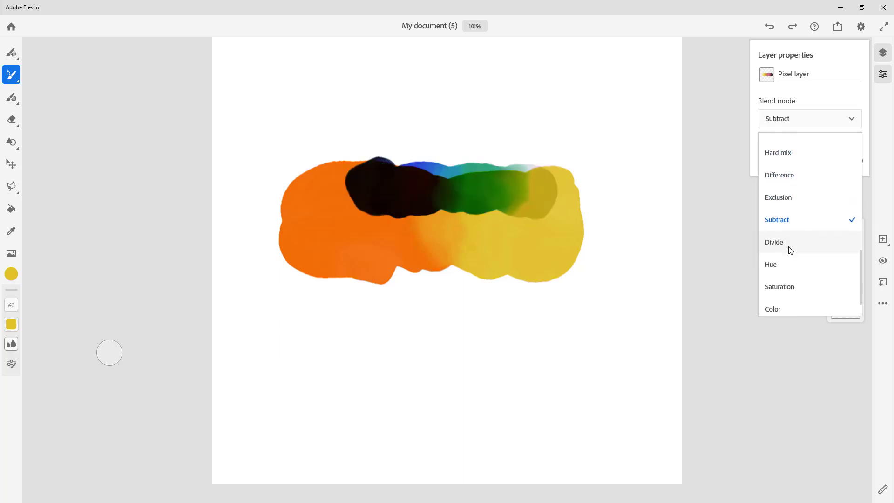
click(796, 247)
- Try Hue, Saturation and Color, leaving the strip on Luminosity
click(809, 263)
scroll(801, 261, down, 1)
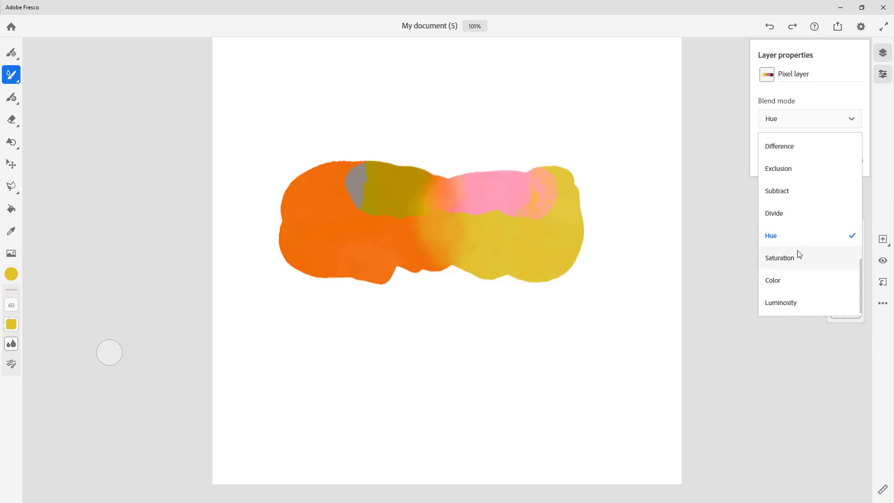
click(796, 258)
click(798, 284)
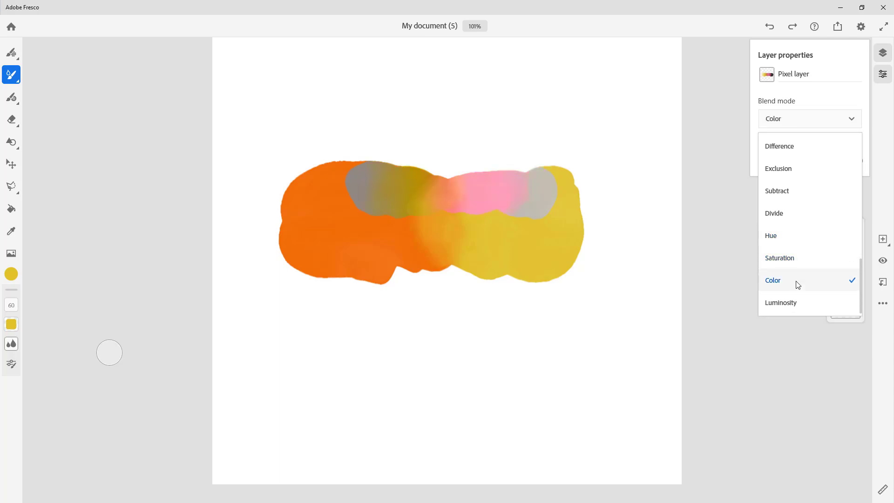
click(794, 304)
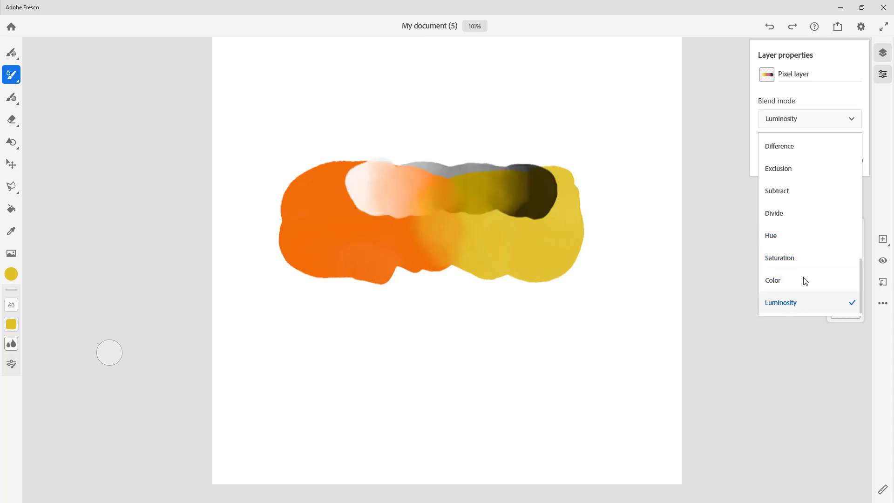
click(849, 117)
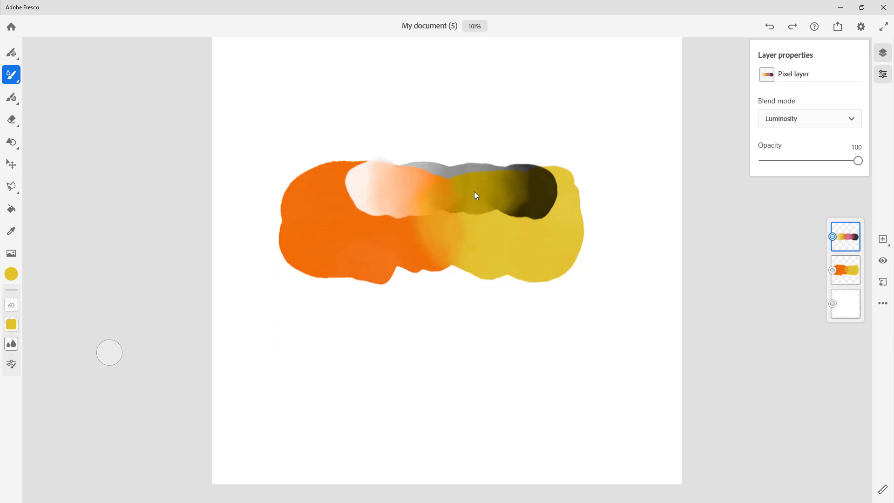
- Paint a yellow blob on a new top layer set to Multiply, then speckle it with a size-175 brush
click(884, 239)
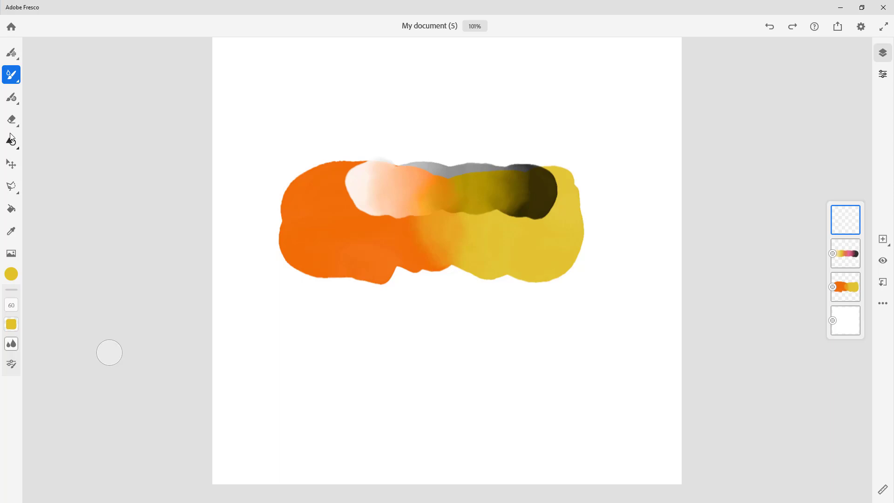
mouse_move(385, 152)
mouse_down()
mouse_move(389, 196)
mouse_move(392, 172)
mouse_move(471, 173)
mouse_move(308, 170)
mouse_move(371, 164)
mouse_up()
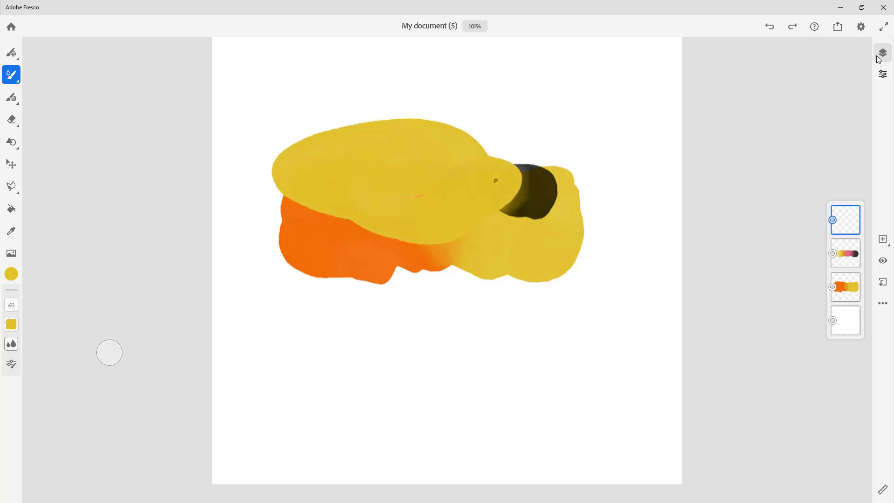
click(883, 74)
click(806, 117)
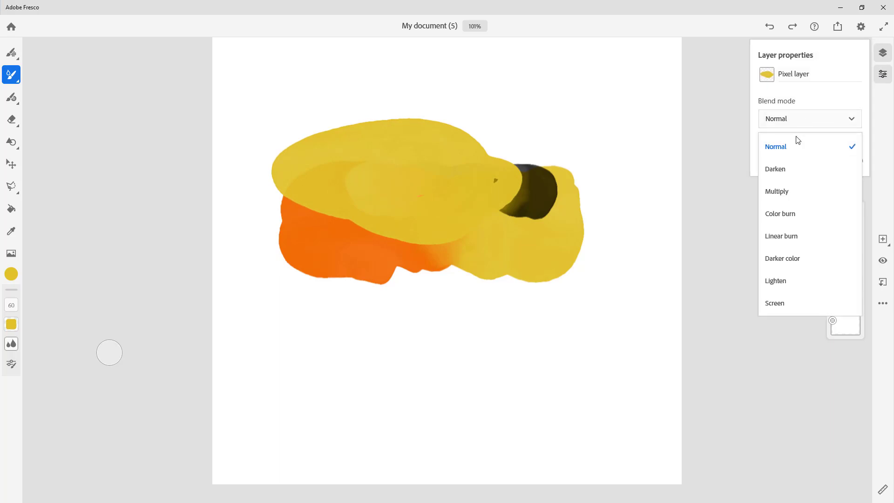
click(782, 191)
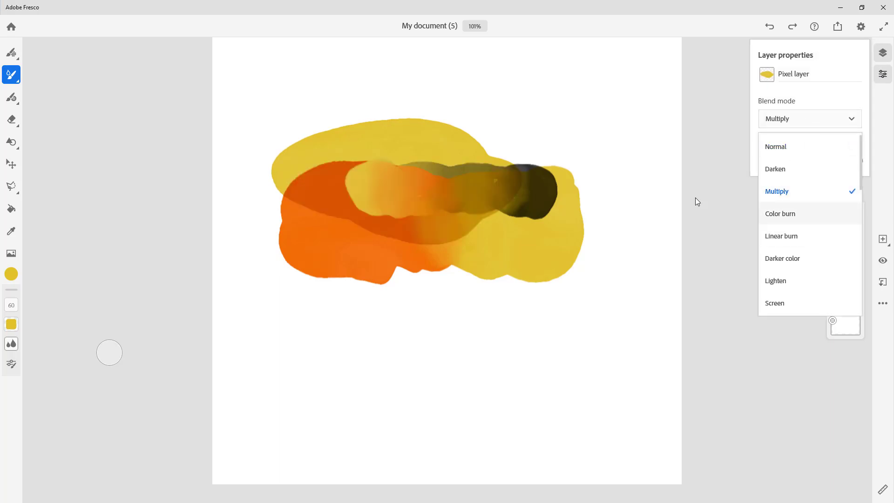
click(11, 52)
drag(485, 181, 512, 185)
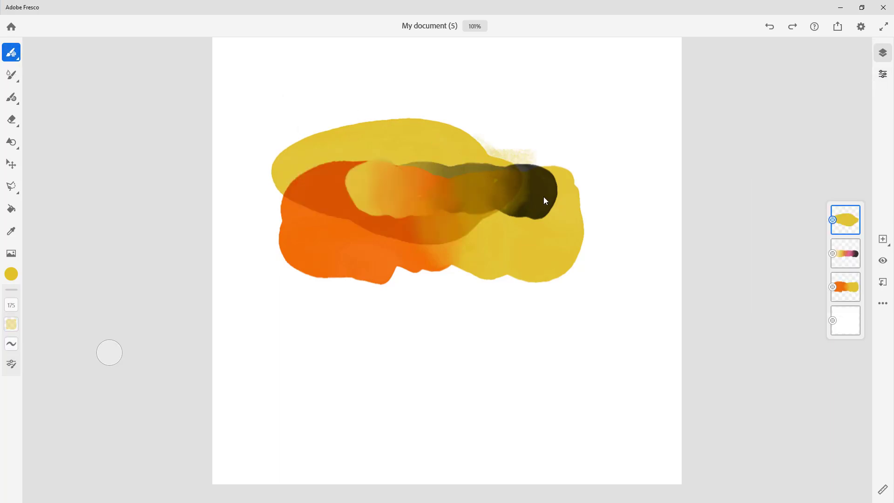